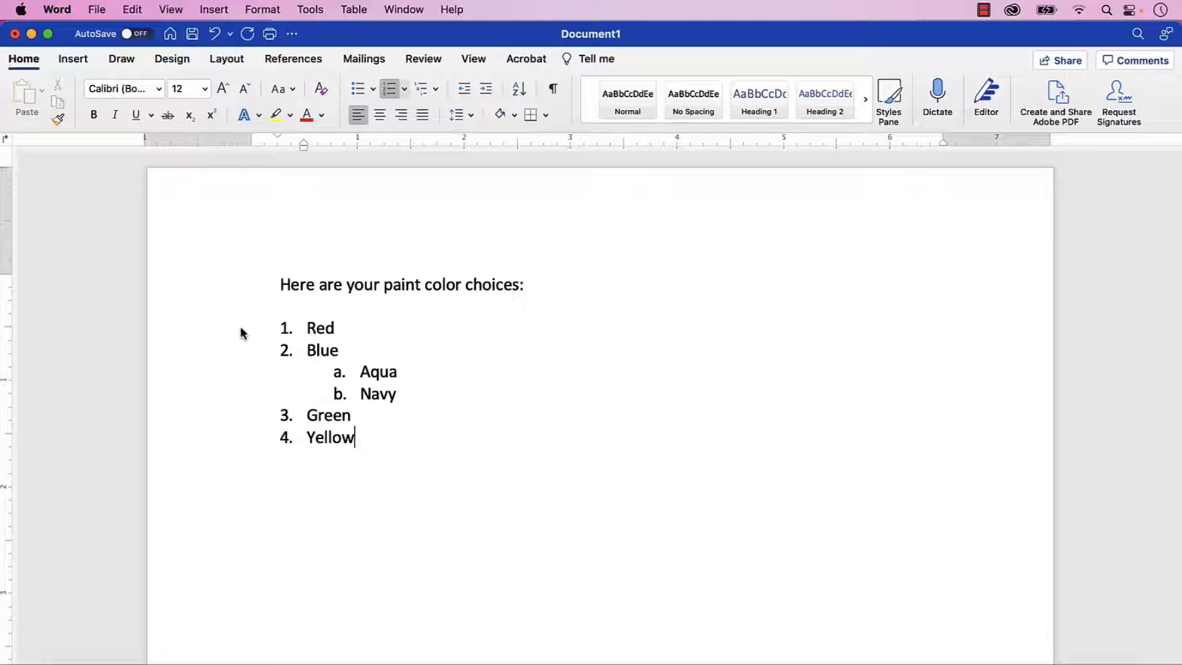
Step: Select the top-level list numbers and start a new number format from the Numbering menu
{"action": "left_click", "coordinate": [283, 329]}
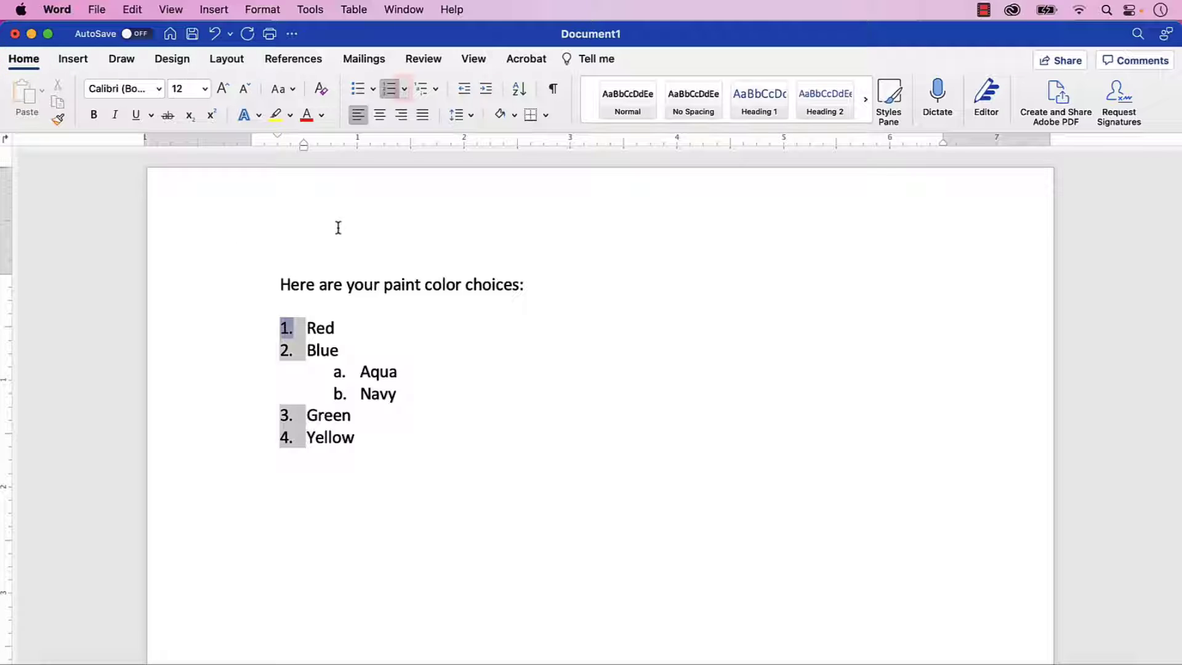
{"action": "left_click", "coordinate": [405, 91]}
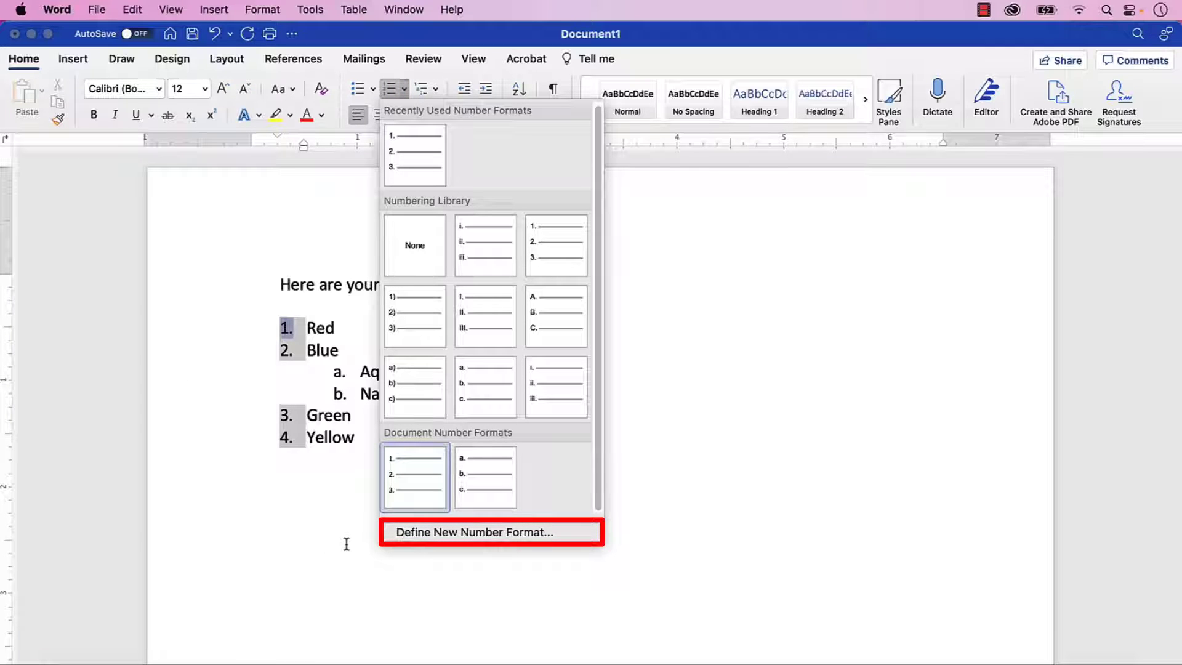
{"action": "left_click", "coordinate": [418, 535]}
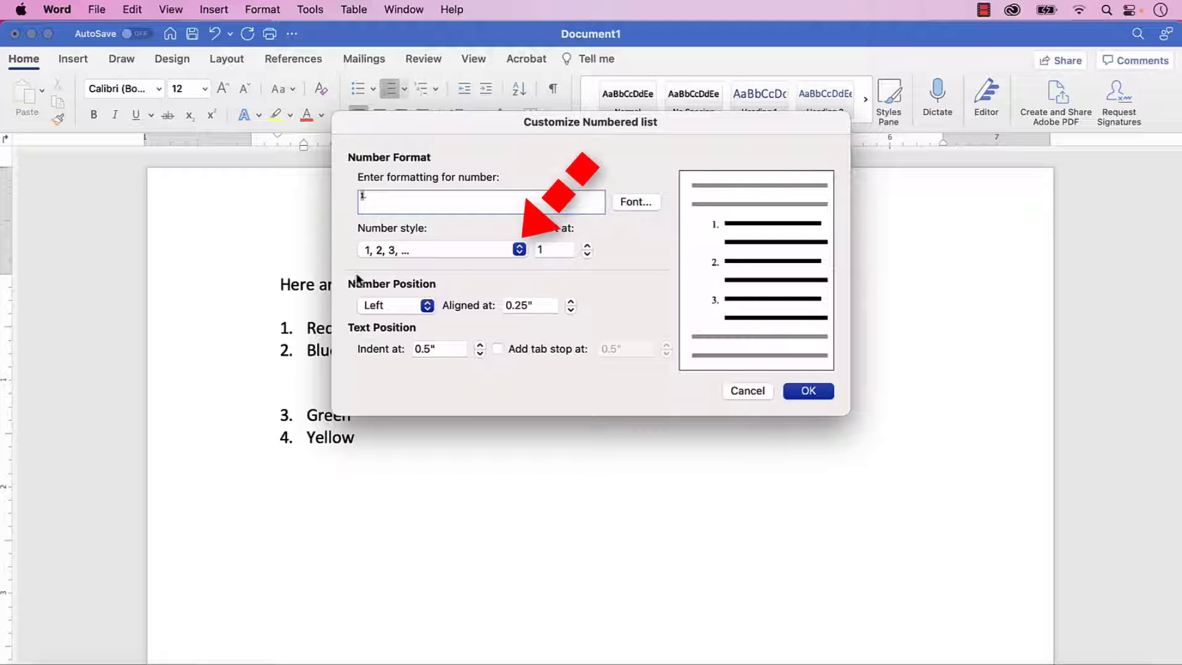
Step: Keep the 1, 2, 3 number style and prefix the number format with 'Option '
{"action": "left_click", "coordinate": [519, 251]}
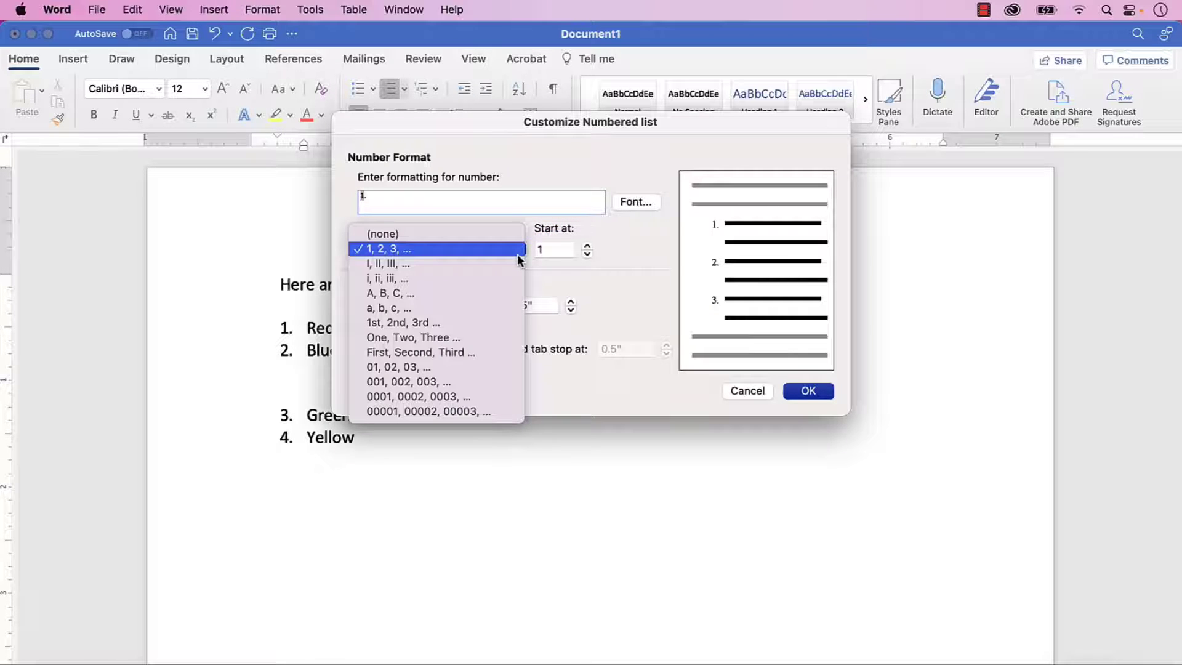
{"action": "left_click", "coordinate": [517, 254]}
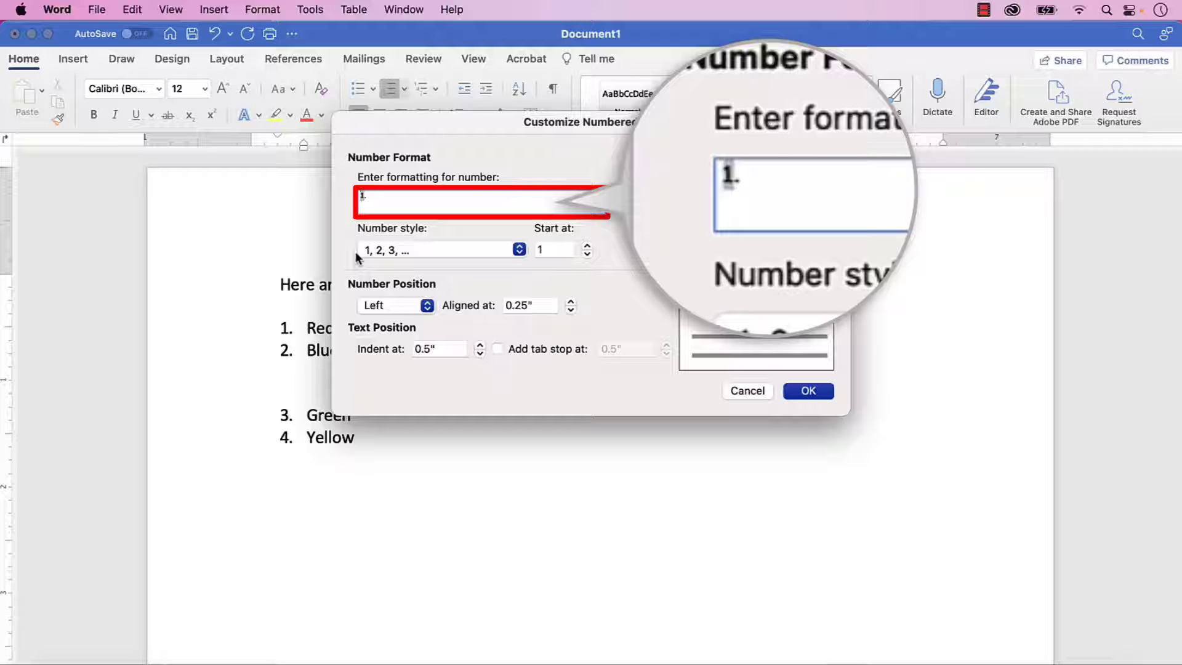
{"action": "type", "text": "Option"}
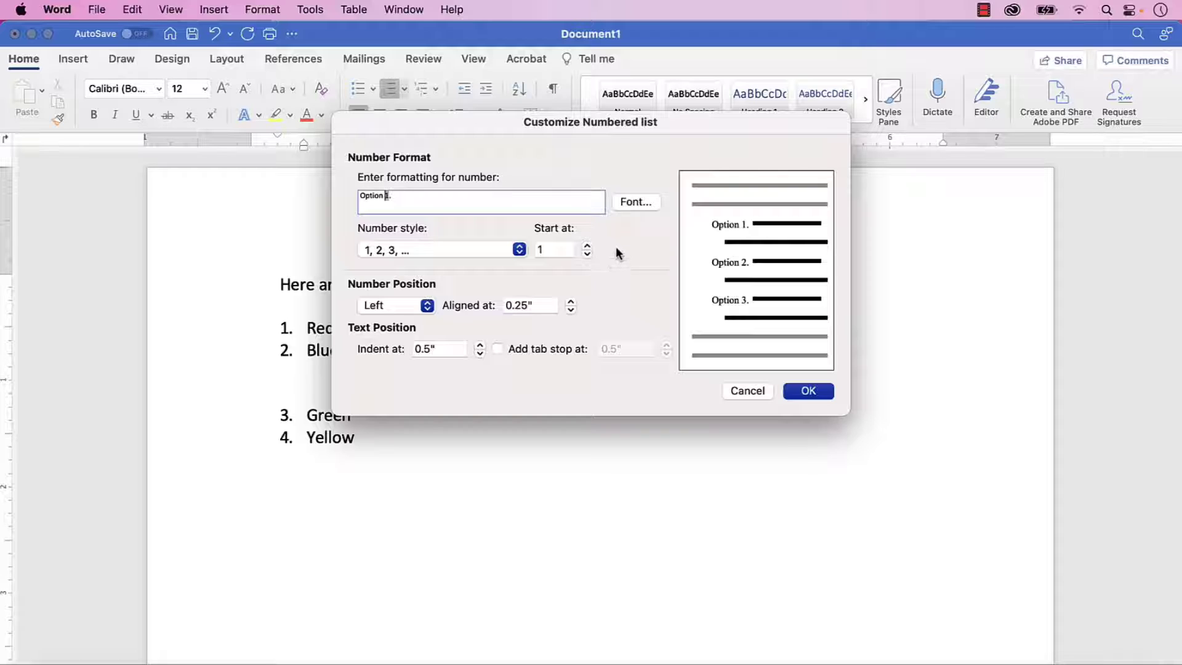
Step: Set the list number font to American Typewriter Light, Regular, 12 pt
{"action": "left_click", "coordinate": [627, 206]}
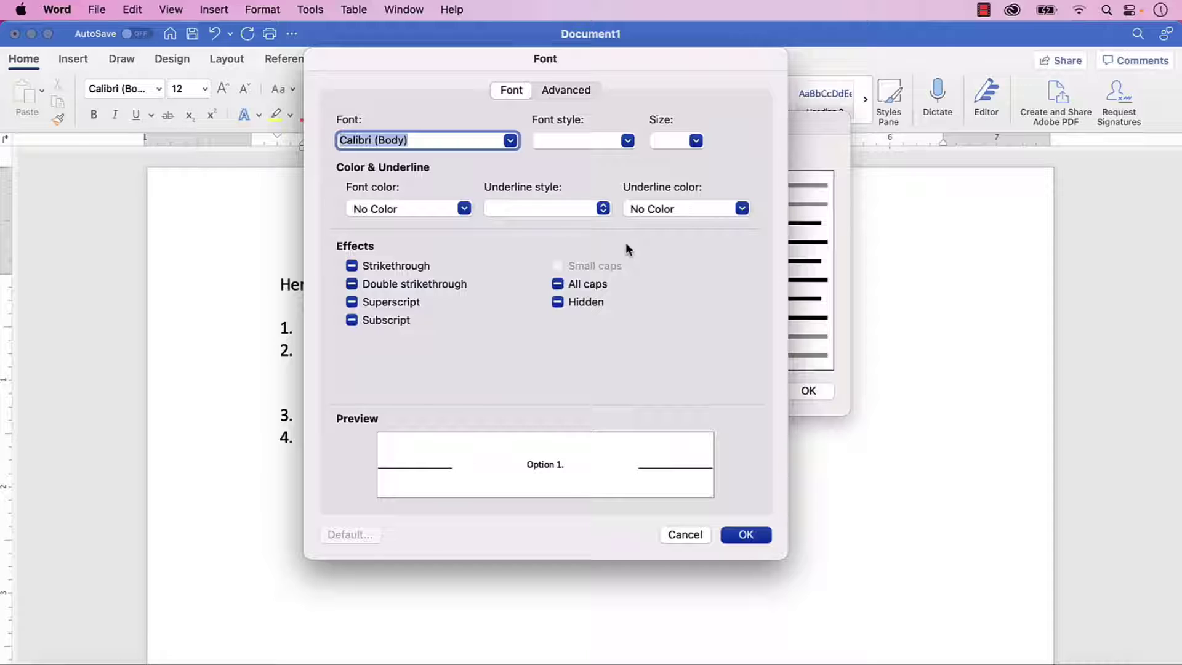
{"action": "left_click", "coordinate": [510, 141]}
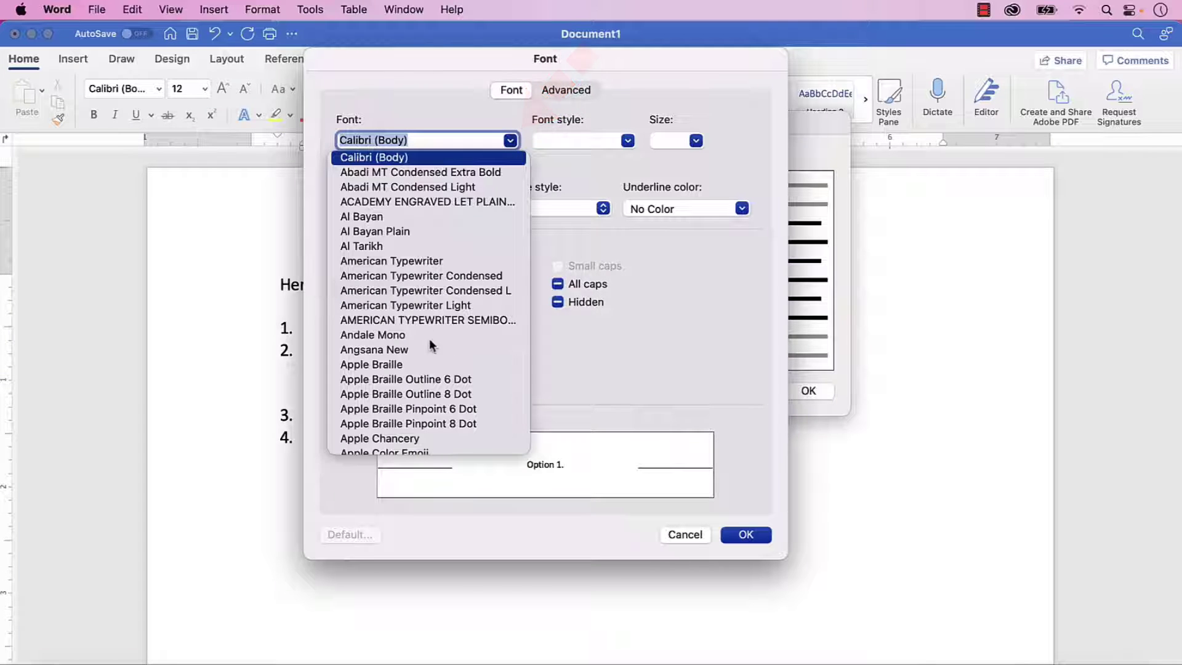
{"action": "left_click", "coordinate": [428, 305]}
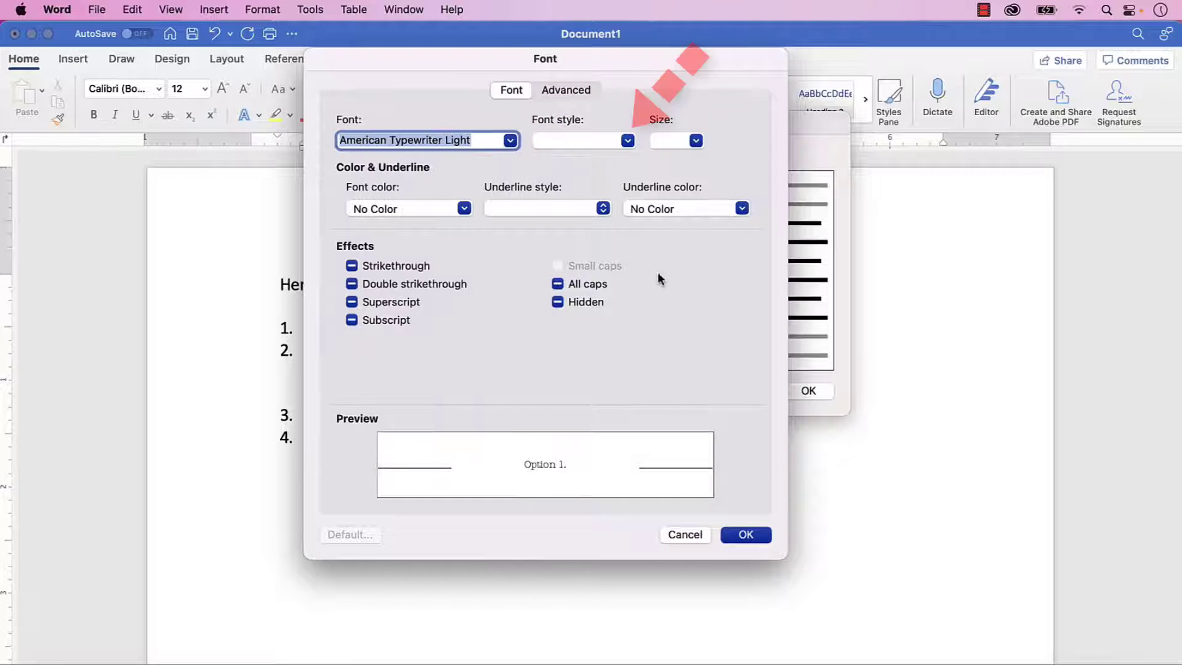
{"action": "left_click", "coordinate": [627, 141]}
{"action": "left_click", "coordinate": [622, 162]}
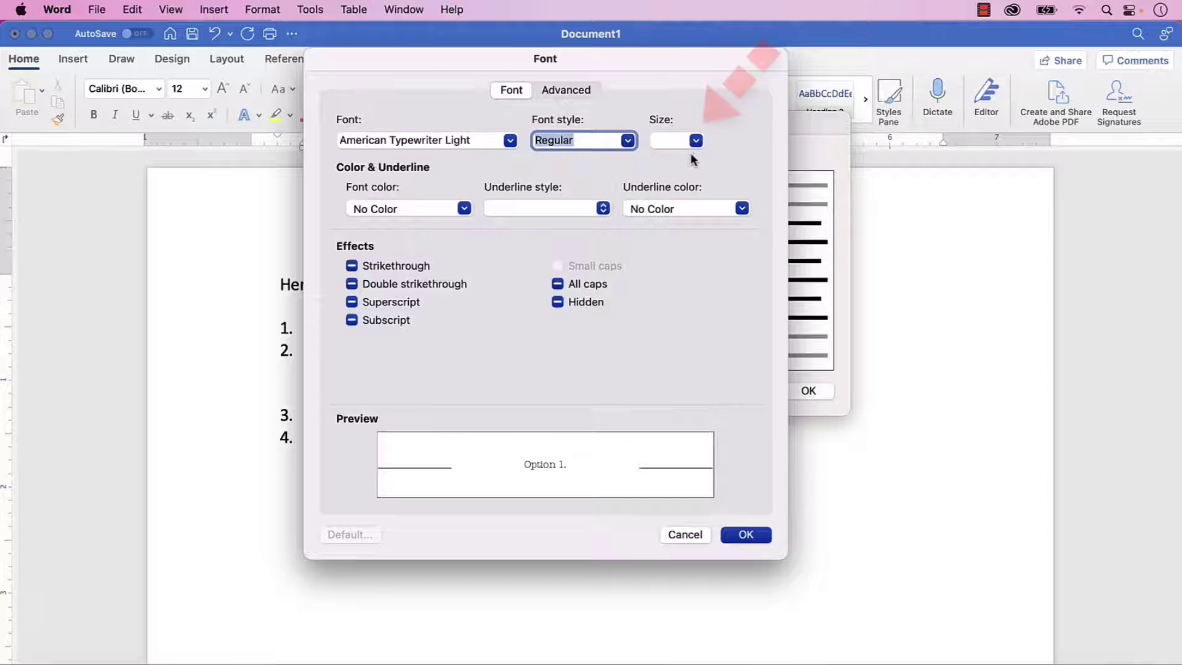
{"action": "left_click", "coordinate": [695, 142]}
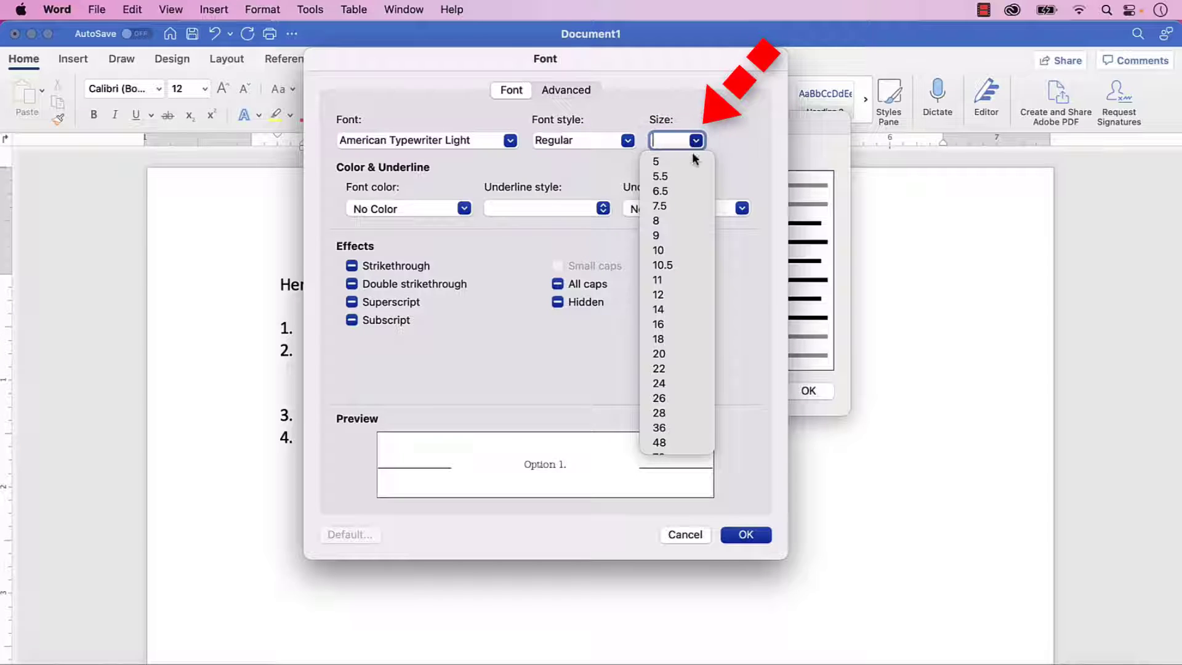
{"action": "left_click", "coordinate": [658, 292]}
Step: Make the number text red with a dark green single underline
{"action": "left_click", "coordinate": [464, 208]}
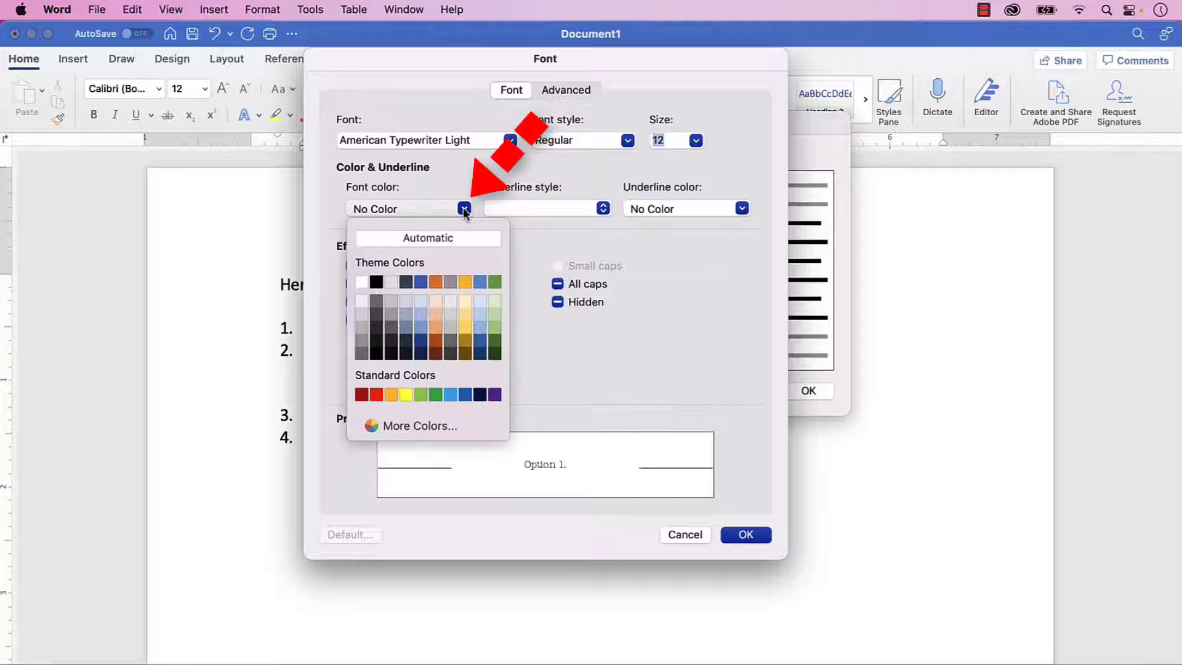
{"action": "left_click", "coordinate": [376, 394]}
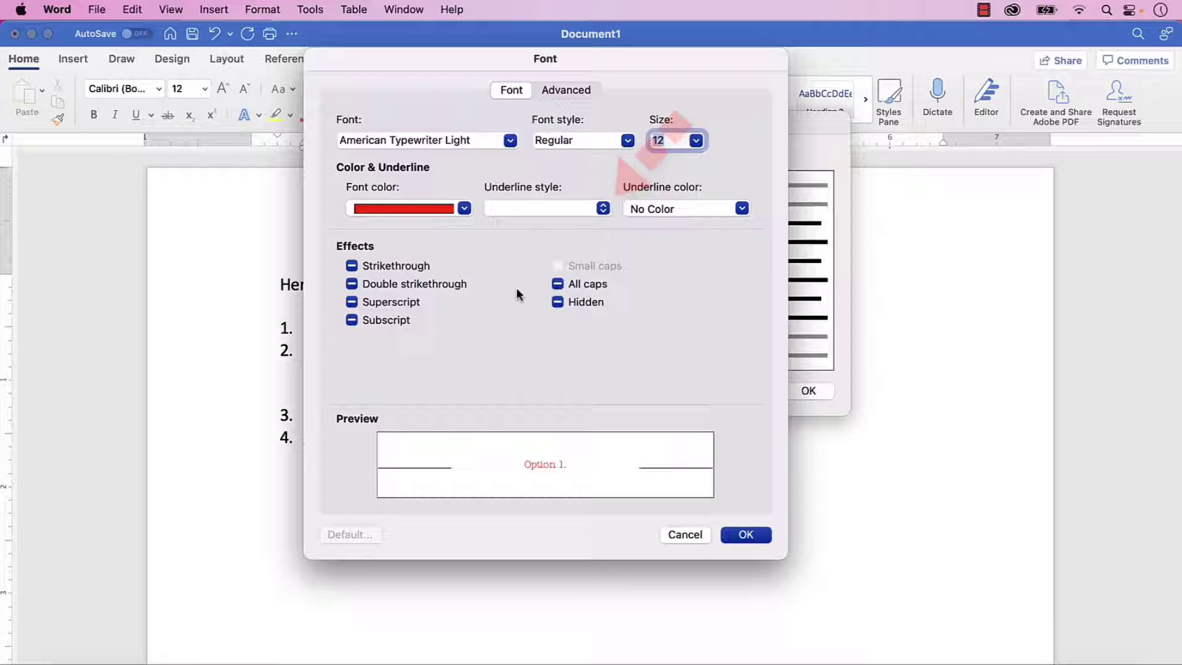
{"action": "left_click", "coordinate": [603, 210]}
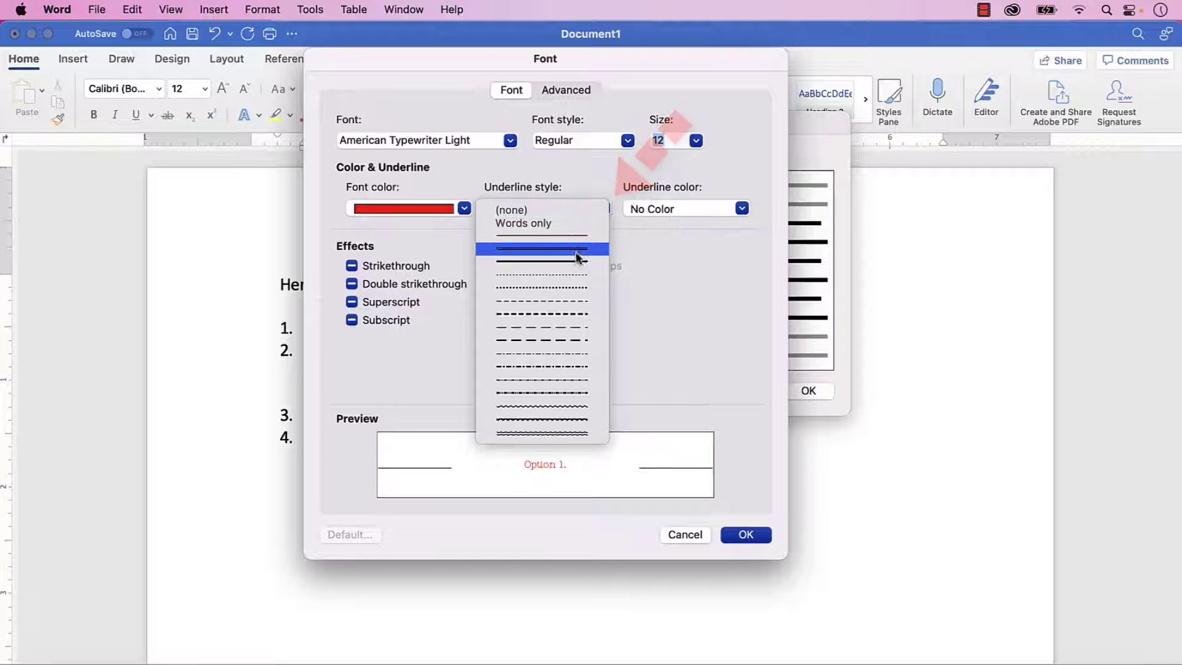
{"action": "left_click", "coordinate": [542, 246]}
{"action": "left_click", "coordinate": [742, 208]}
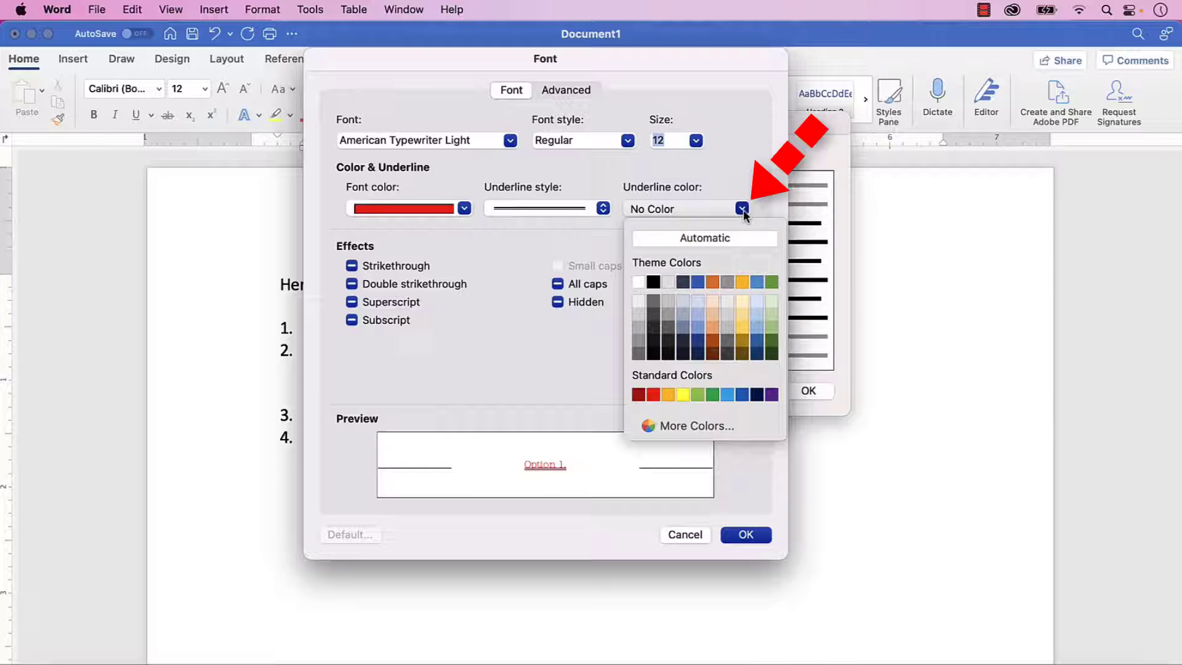
{"action": "left_click", "coordinate": [771, 350]}
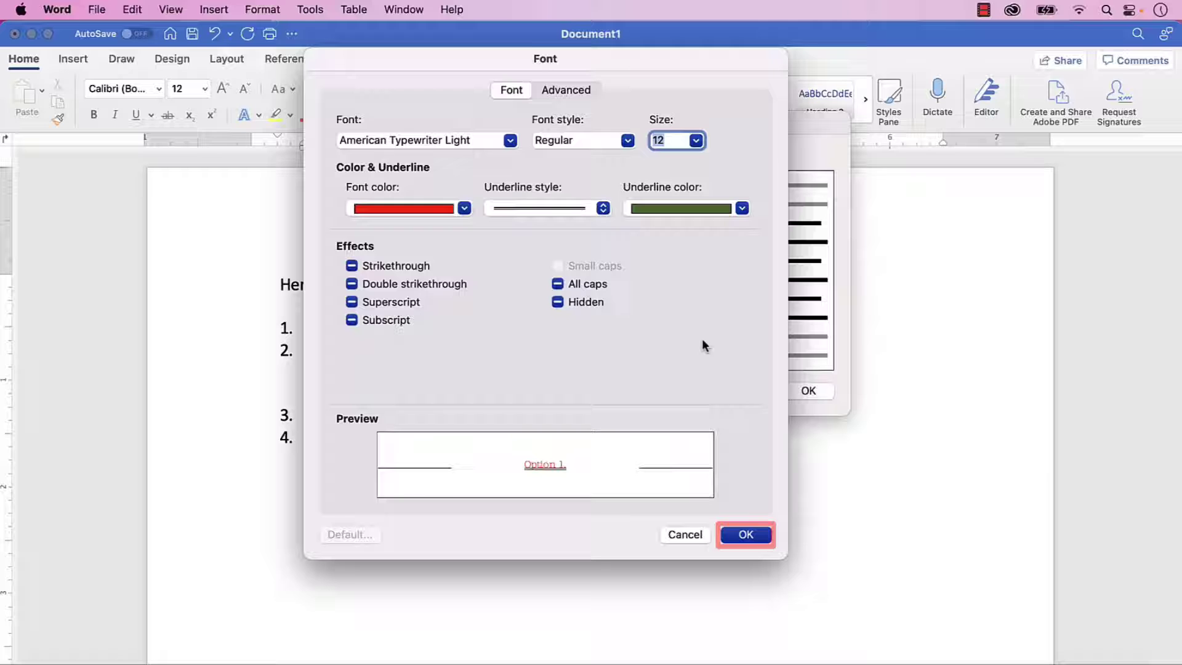
{"action": "left_click", "coordinate": [745, 535]}
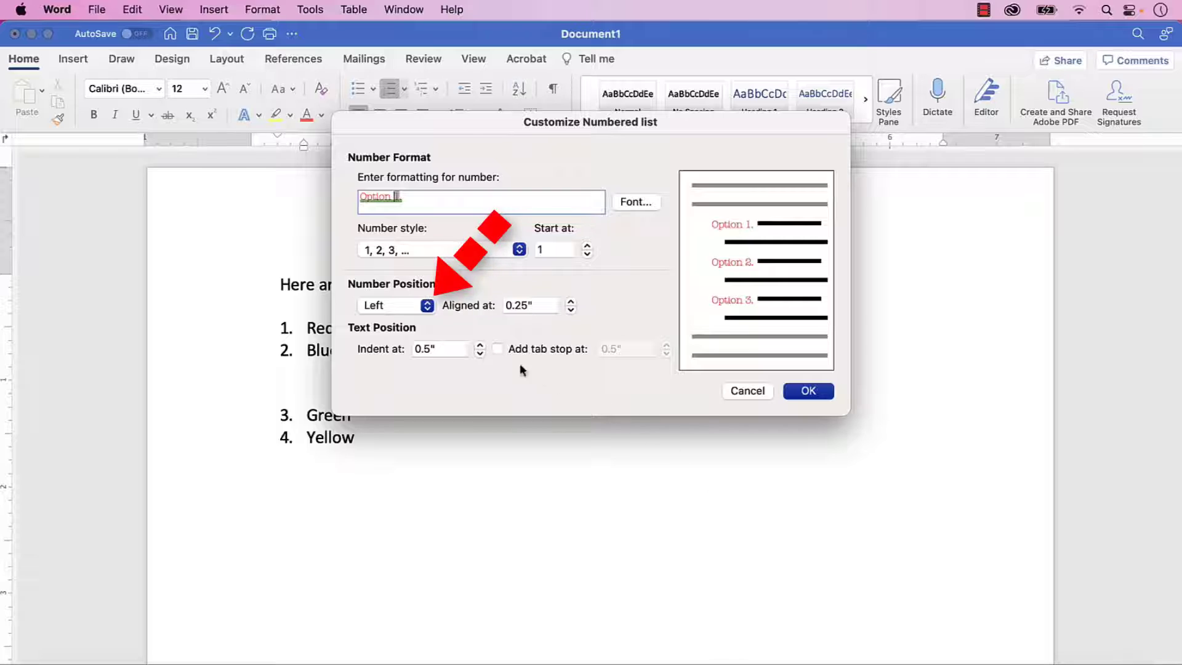
Step: Keep the numbers left-aligned and apply the Option 1. numbering to the list
{"action": "left_click", "coordinate": [427, 306]}
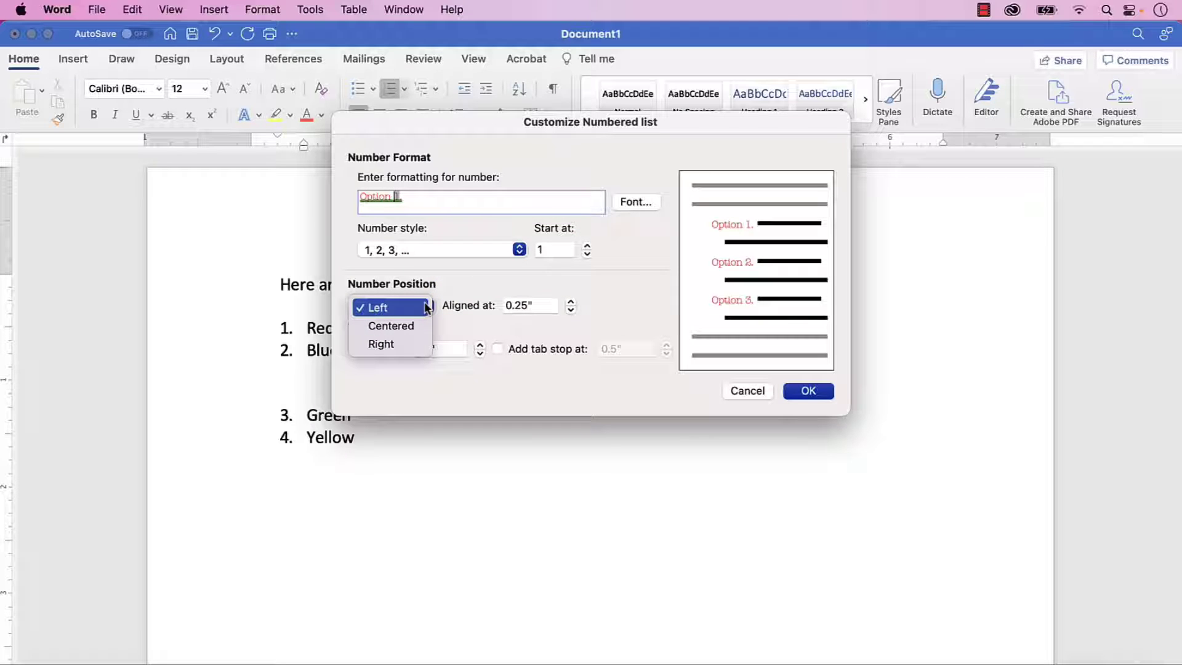
{"action": "left_click", "coordinate": [427, 307]}
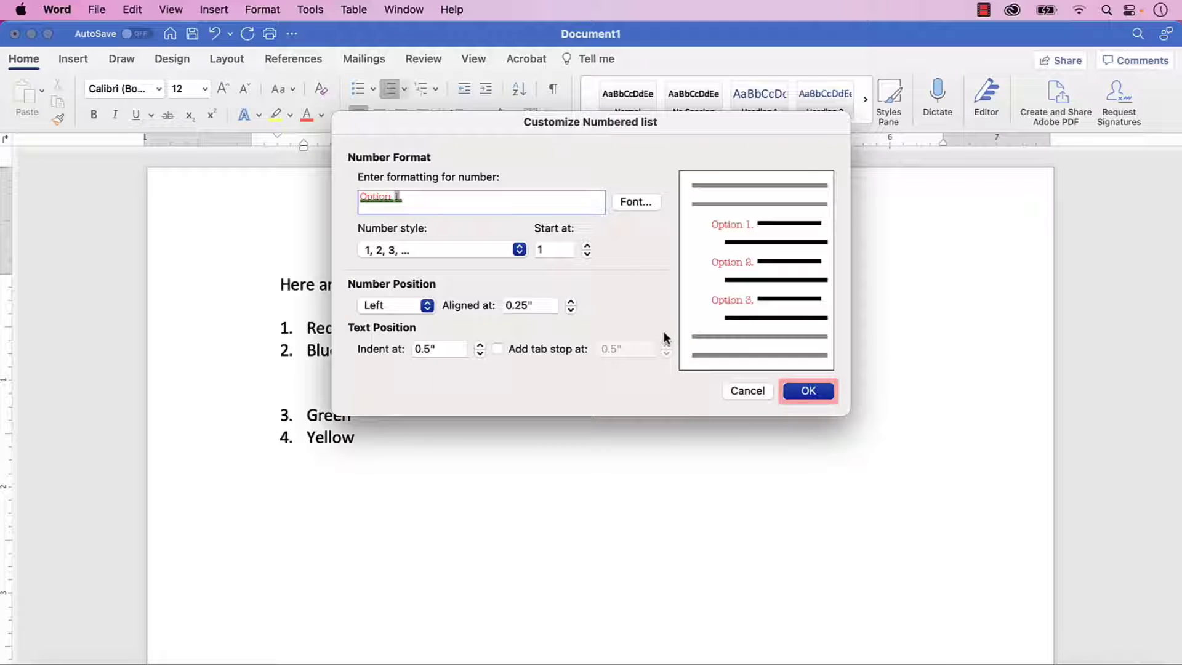
{"action": "left_click", "coordinate": [821, 392]}
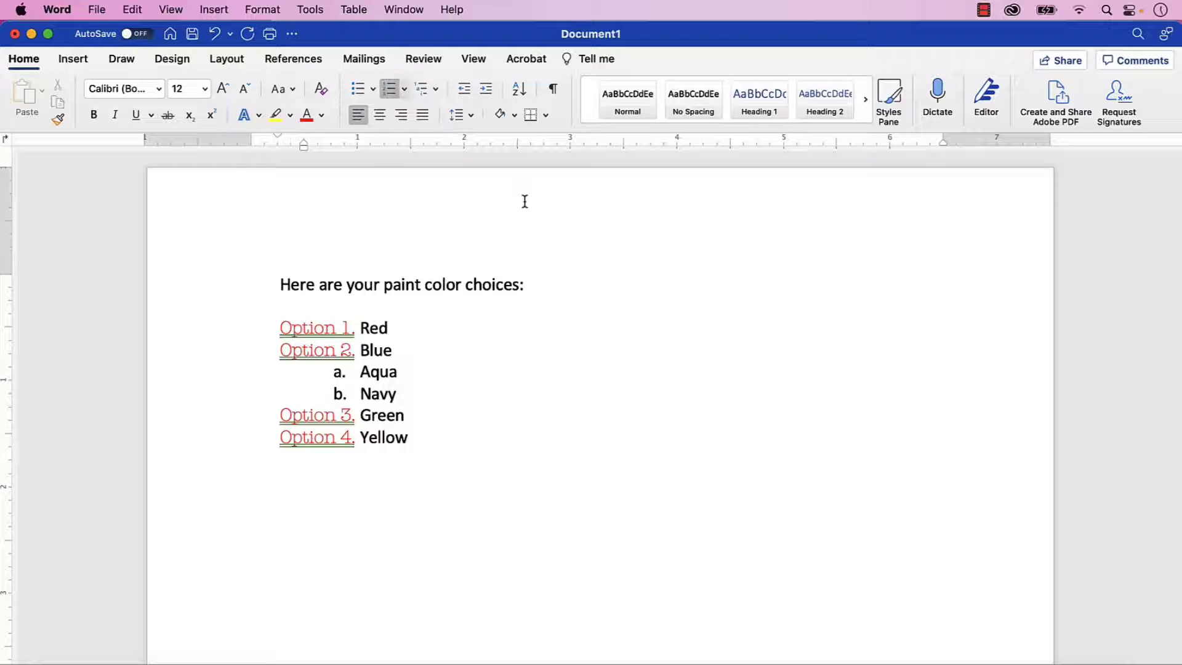
Step: Remove the Option 1. format tile from the Numbering Library
{"action": "left_click", "coordinate": [404, 91]}
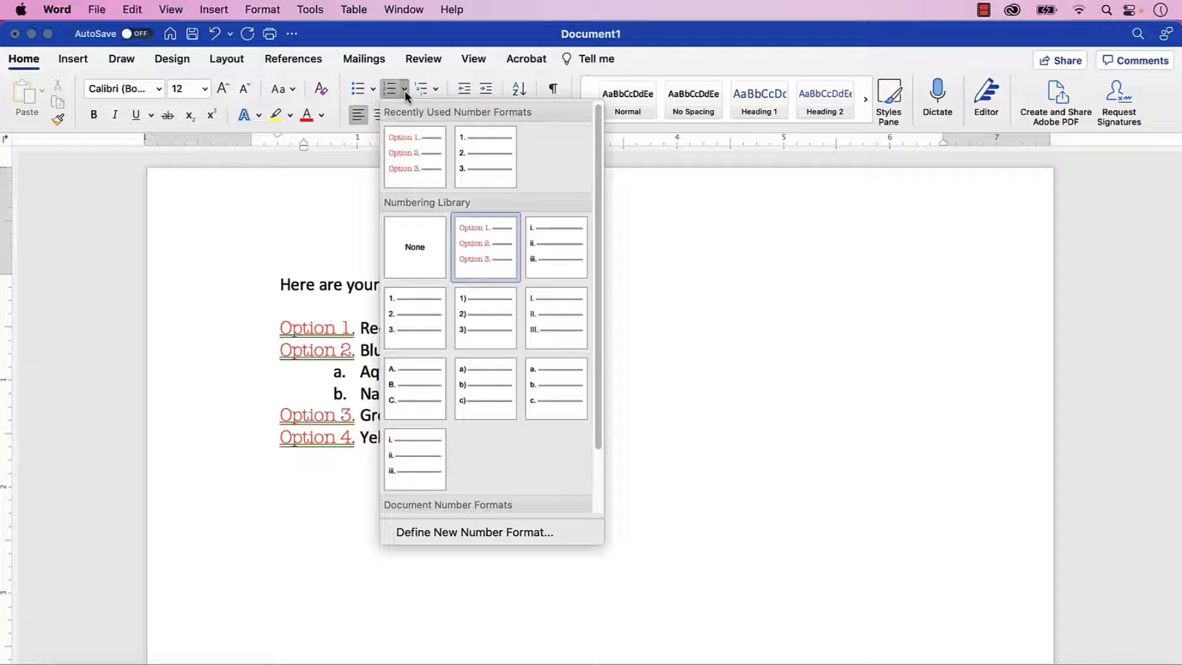
{"action": "right_click", "coordinate": [487, 235]}
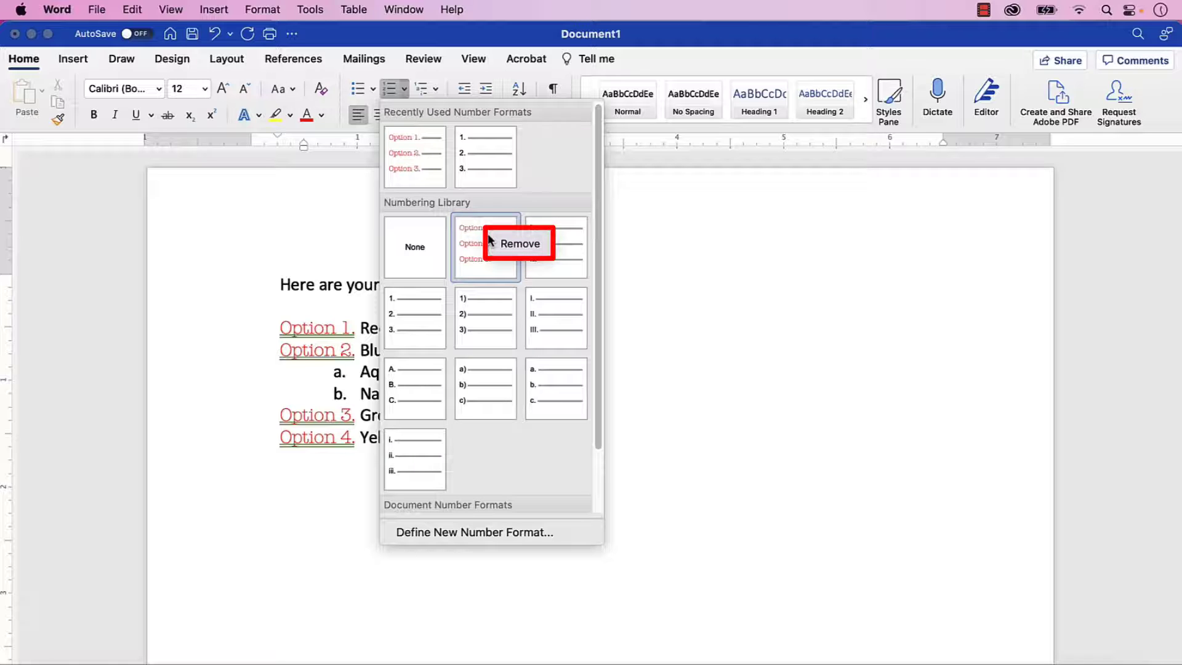
{"action": "left_click", "coordinate": [517, 243]}
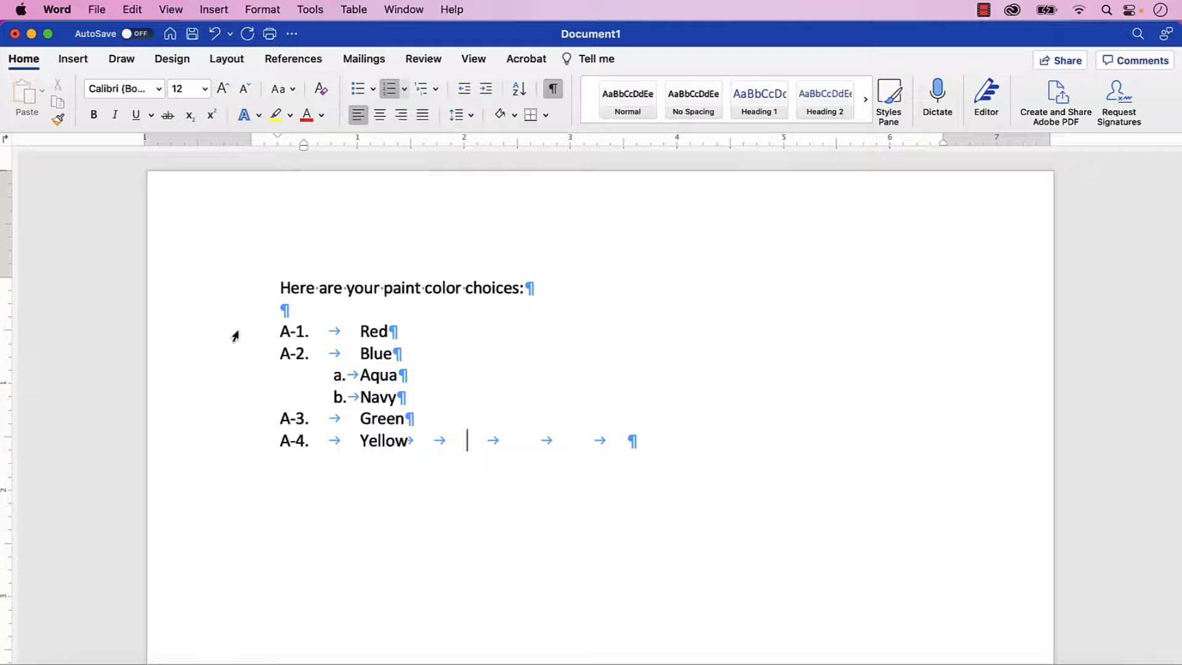
Step: Select the A-1. list numbers and pick the 1. 1.1. 1.1.1. outline numbering style
{"action": "left_click", "coordinate": [284, 333]}
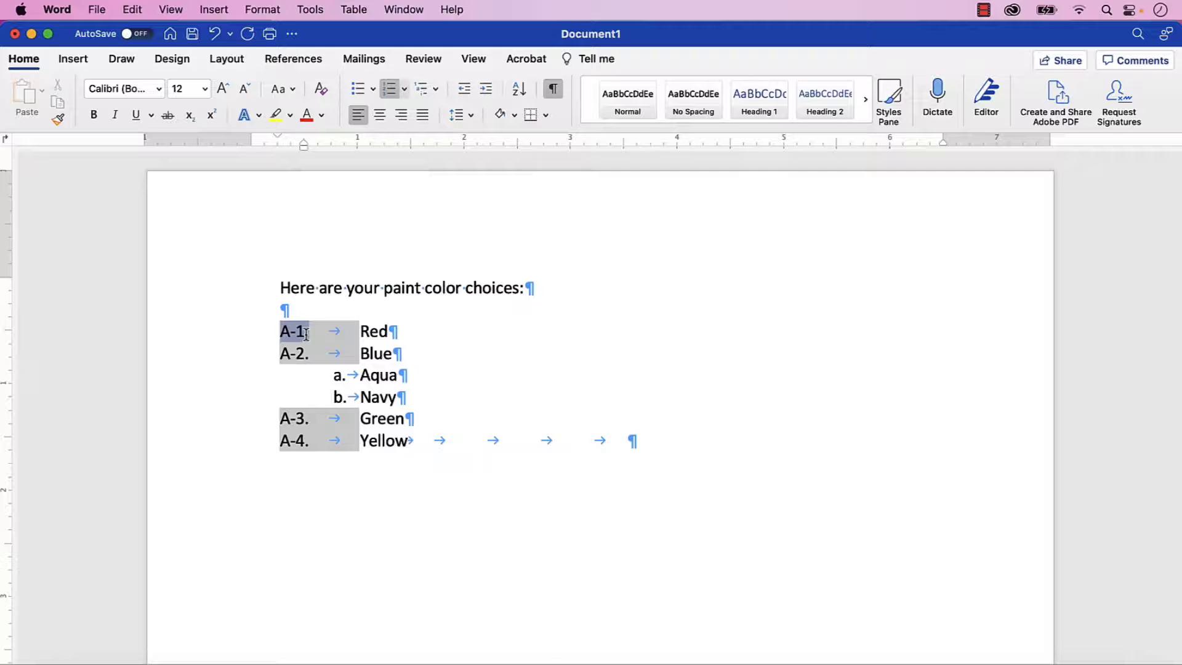
{"action": "right_click", "coordinate": [306, 334]}
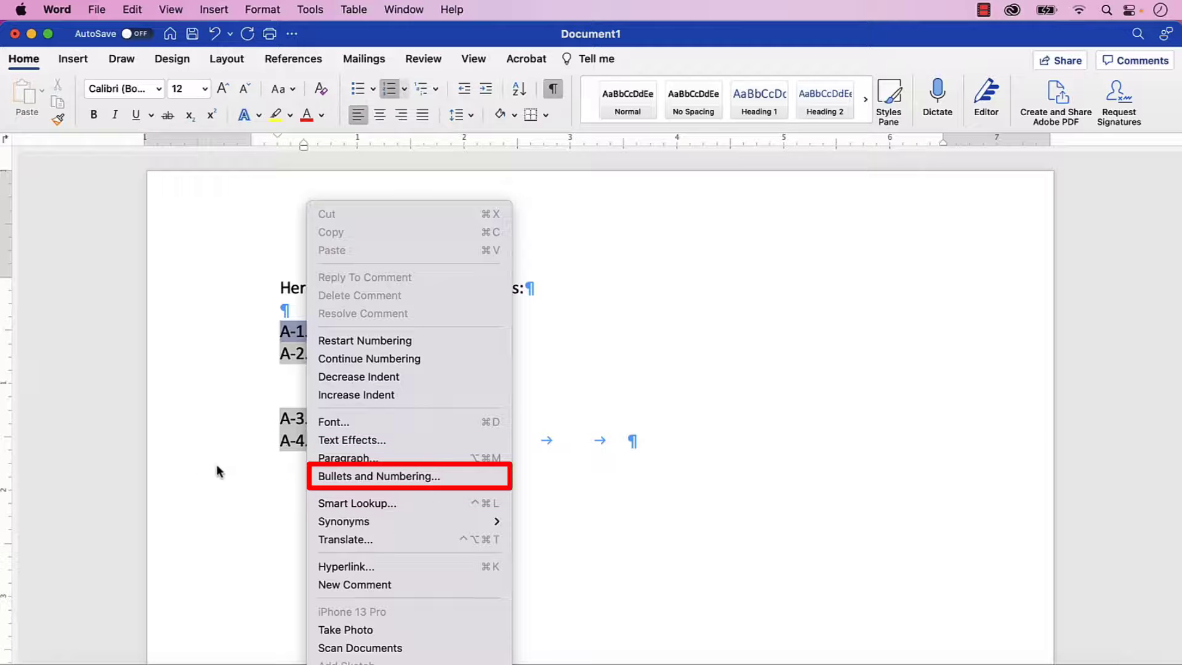
{"action": "left_click", "coordinate": [320, 477]}
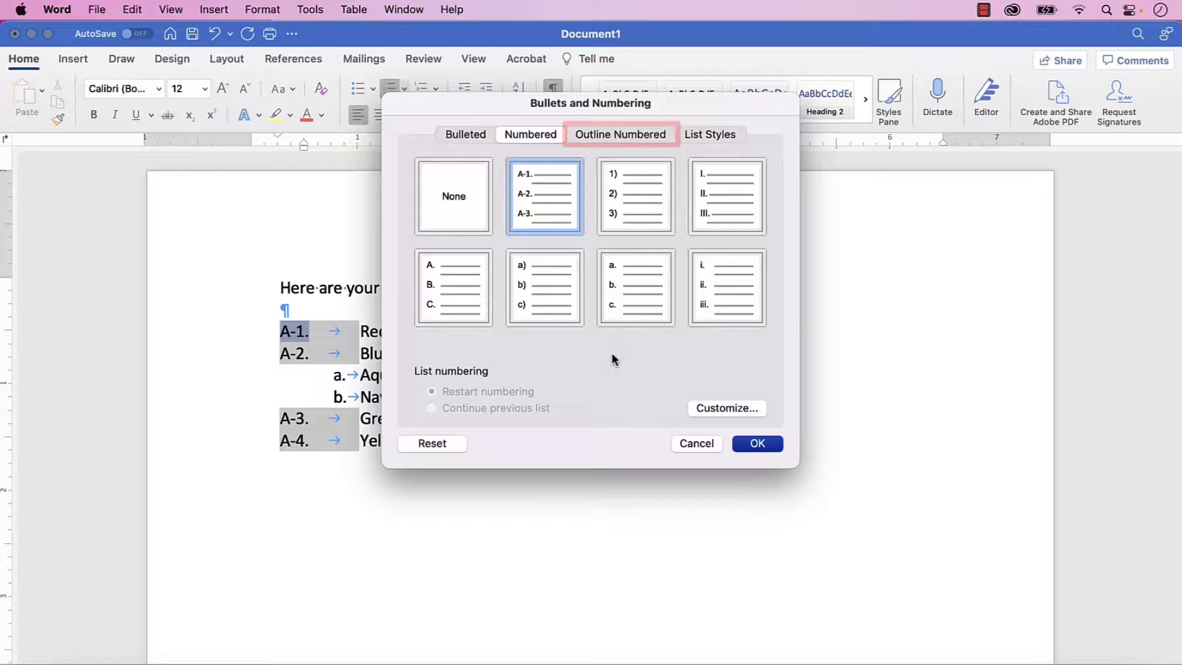
{"action": "left_click", "coordinate": [623, 135]}
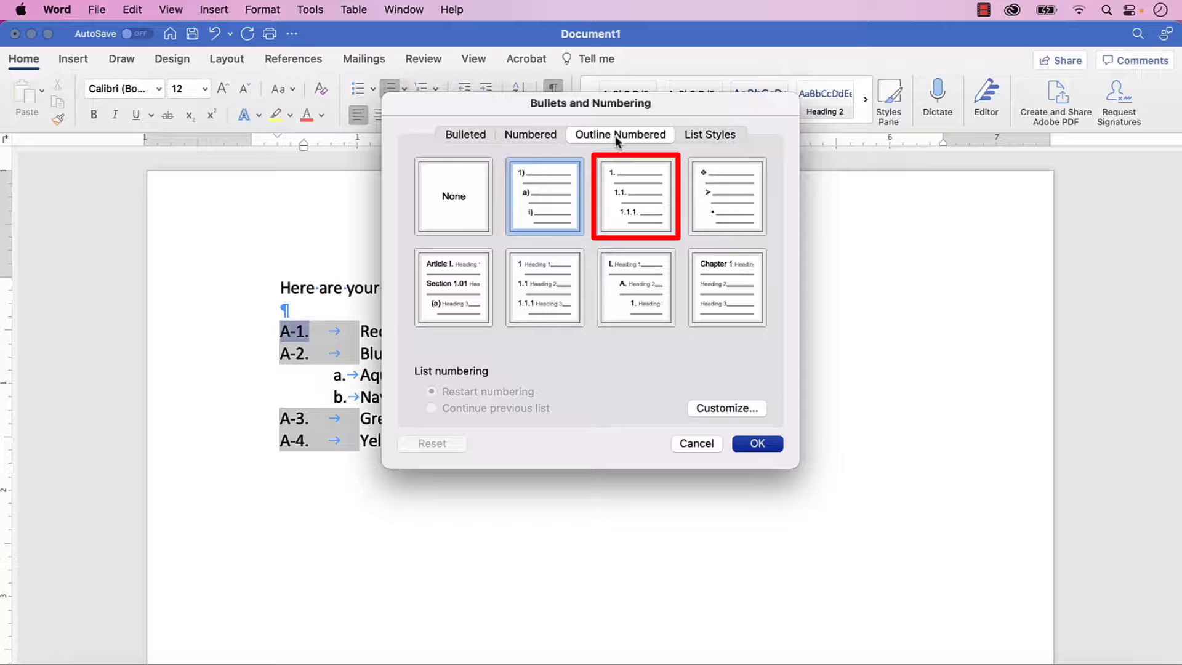
{"action": "left_click", "coordinate": [613, 175]}
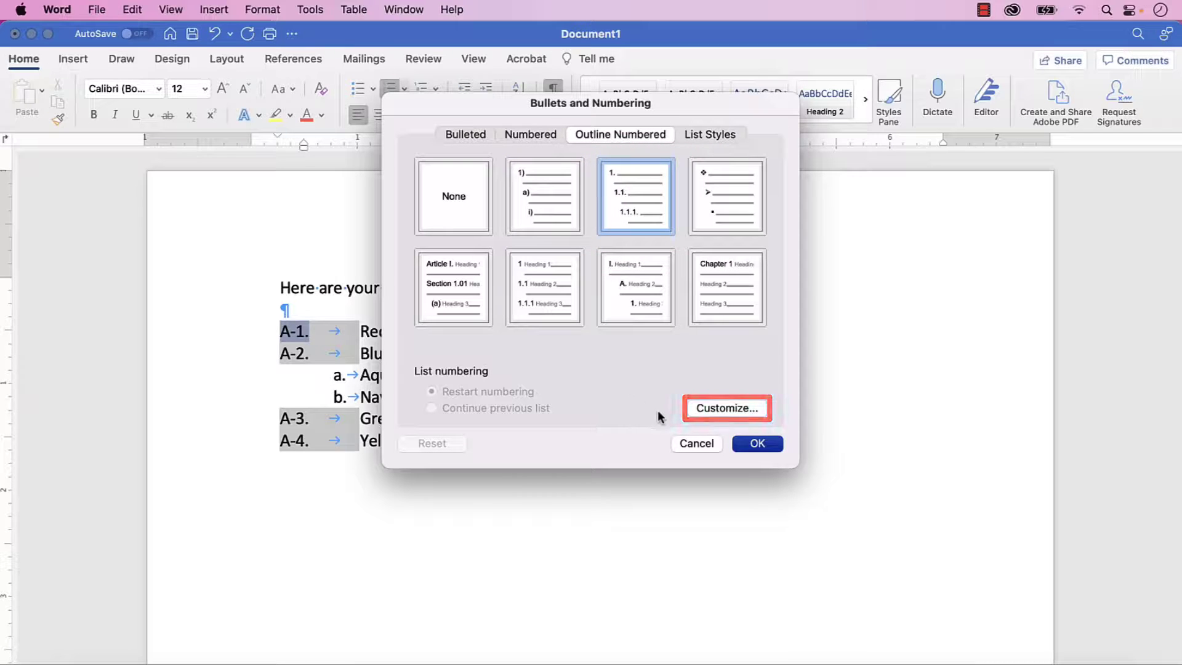
Step: Prefix the level-1 number format with 'A-', follow each number with a space, and apply
{"action": "left_click", "coordinate": [700, 411]}
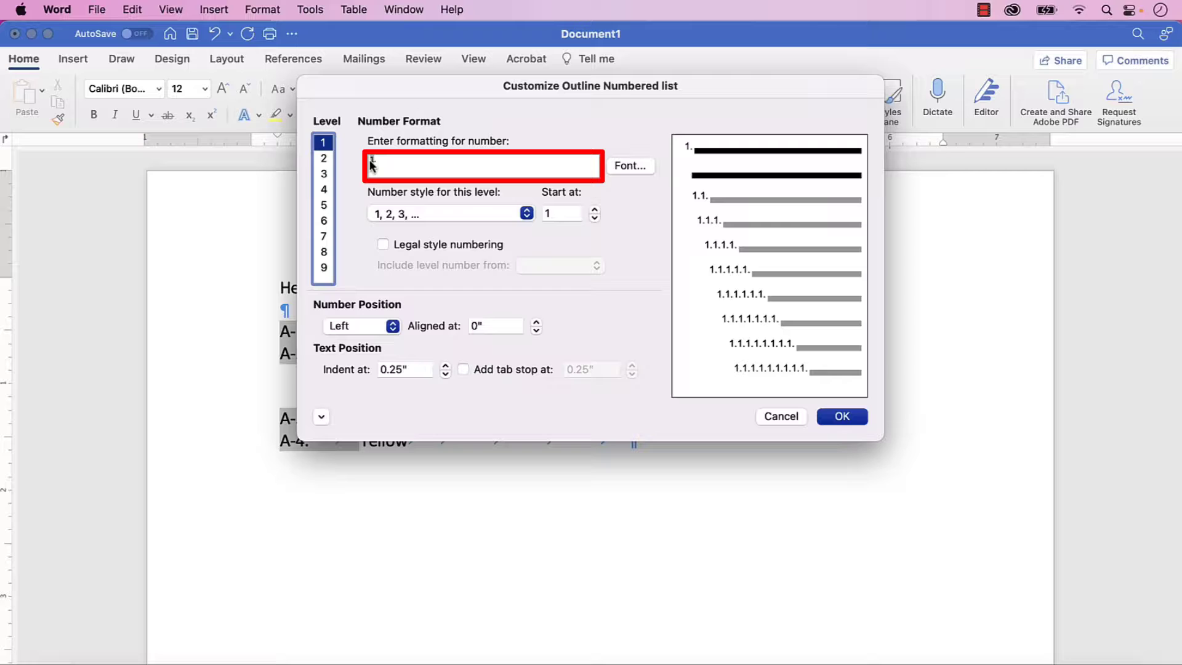
{"action": "left_click", "coordinate": [372, 164]}
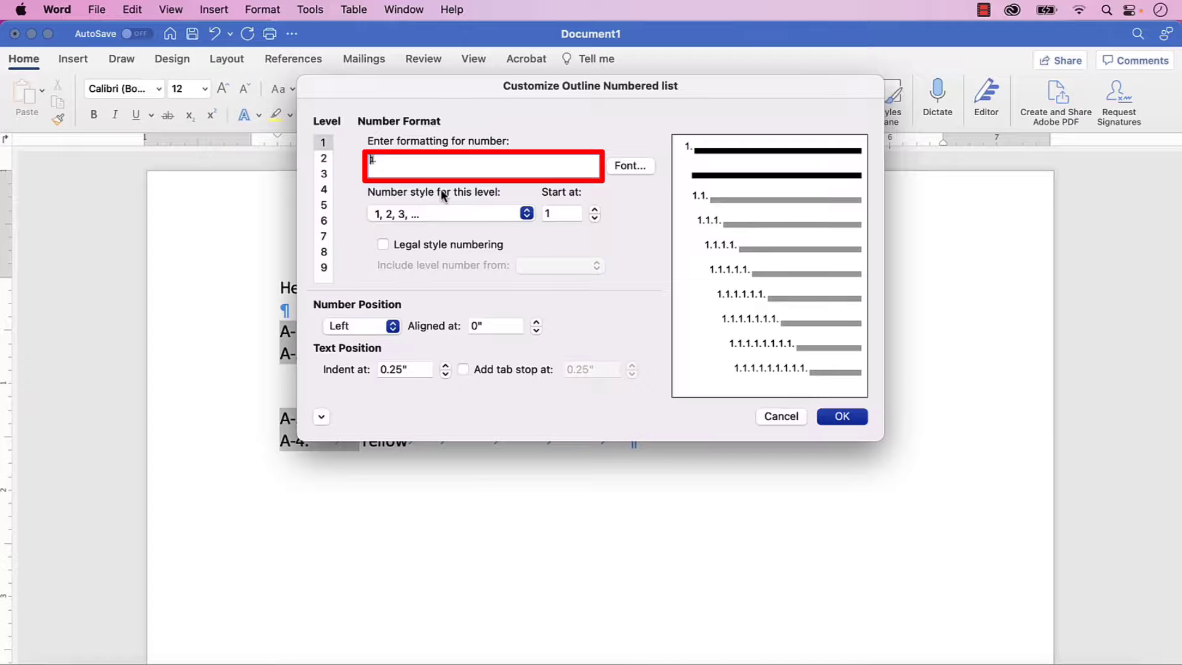
{"action": "type", "text": "A-"}
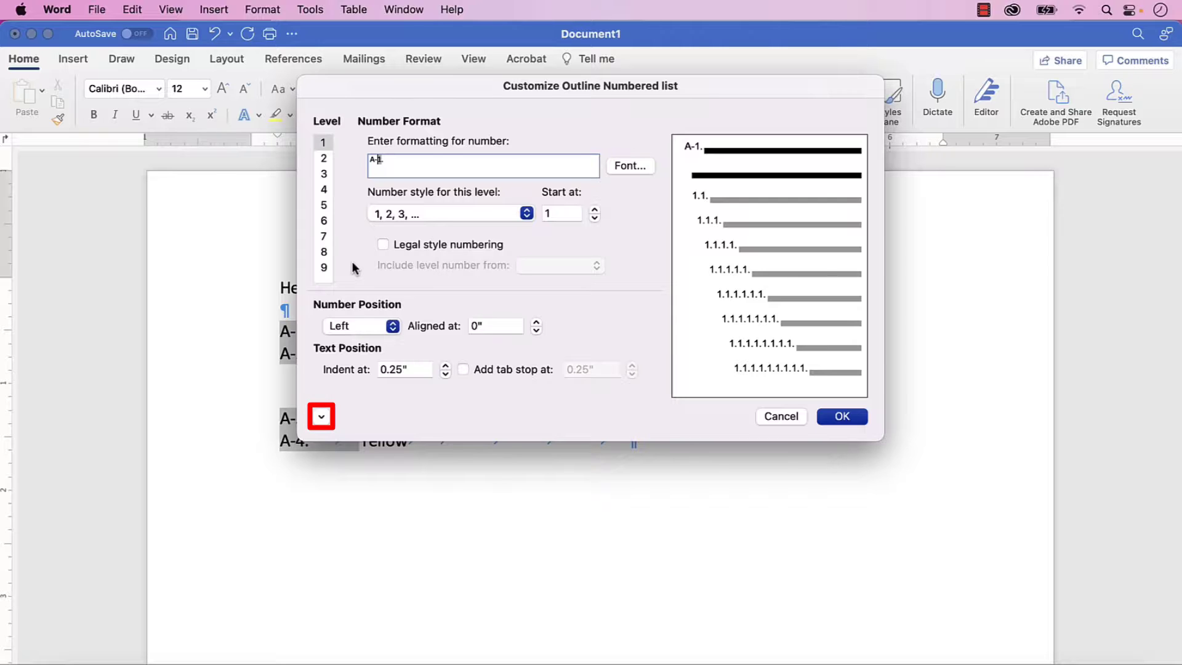
{"action": "left_click", "coordinate": [324, 418]}
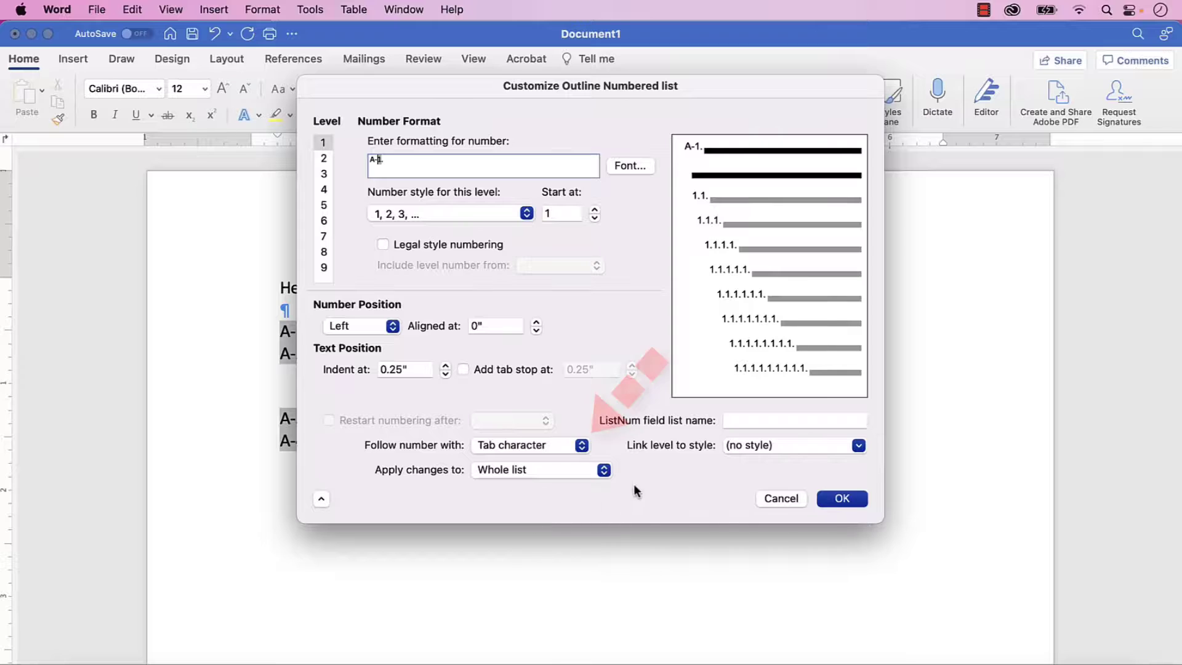
{"action": "left_click", "coordinate": [583, 446]}
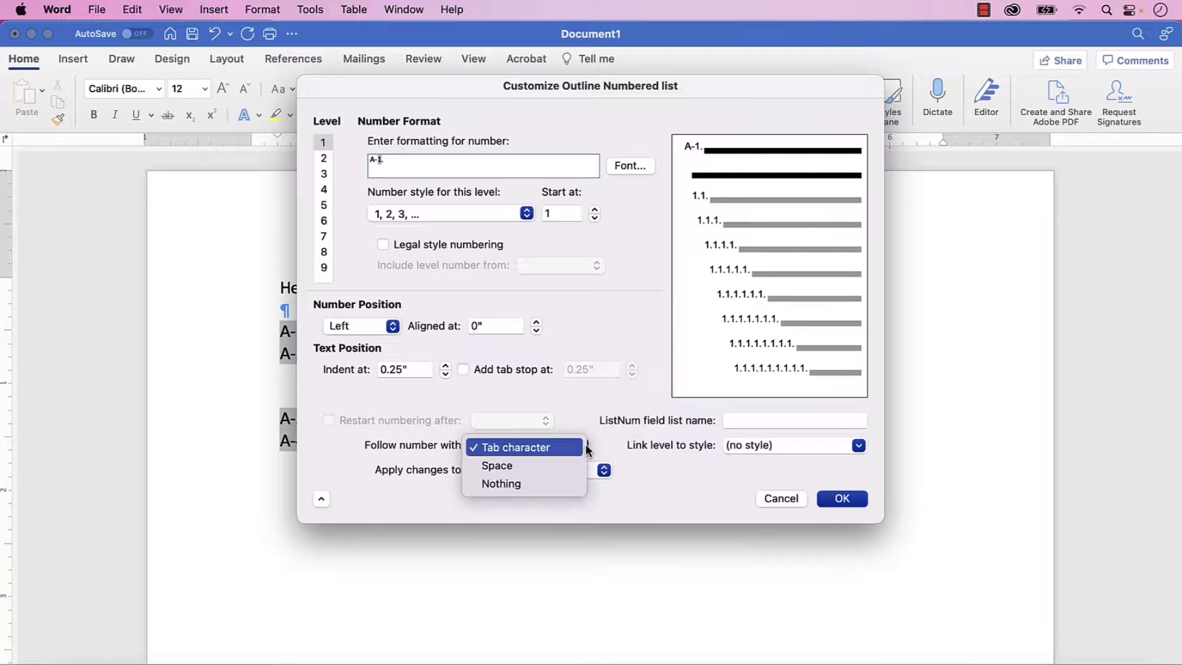
{"action": "left_click", "coordinate": [554, 466]}
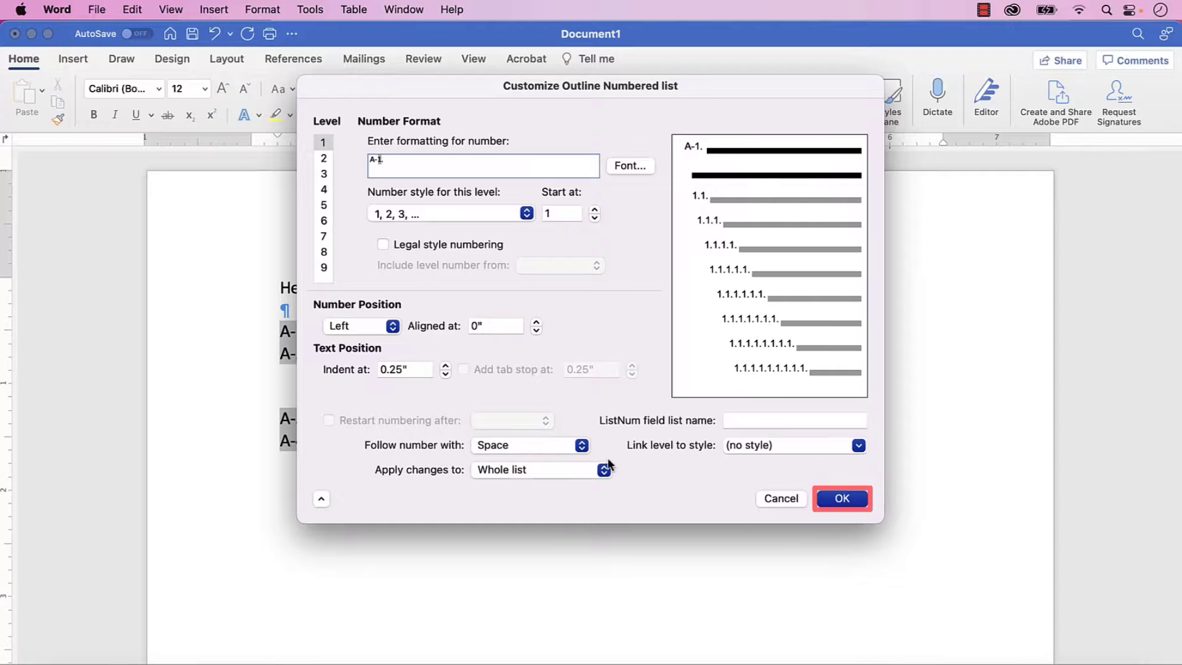
{"action": "left_click", "coordinate": [835, 497]}
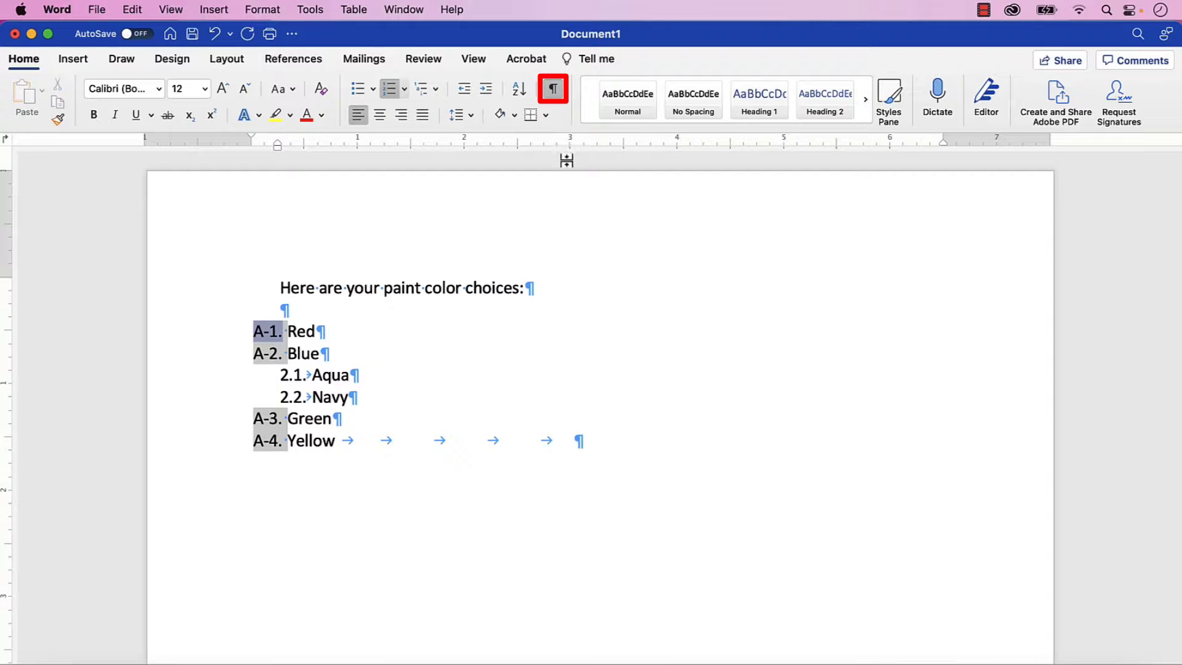
Step: Turn off the ¶ Show/Hide formatting marks
{"action": "left_click", "coordinate": [560, 94]}
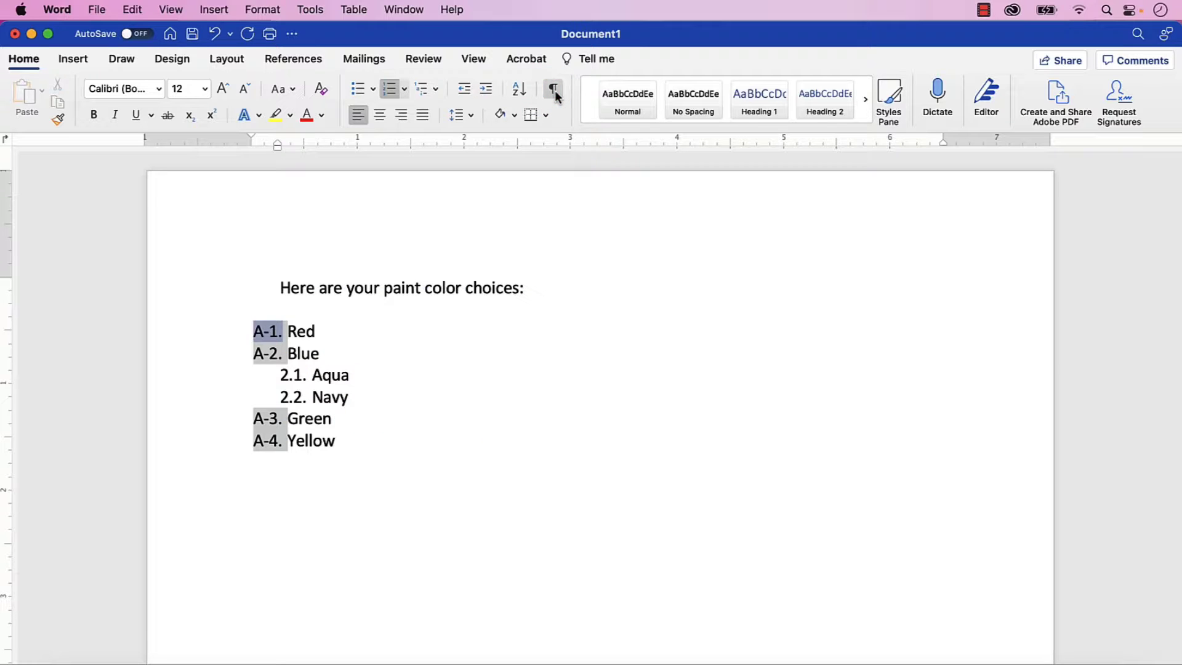